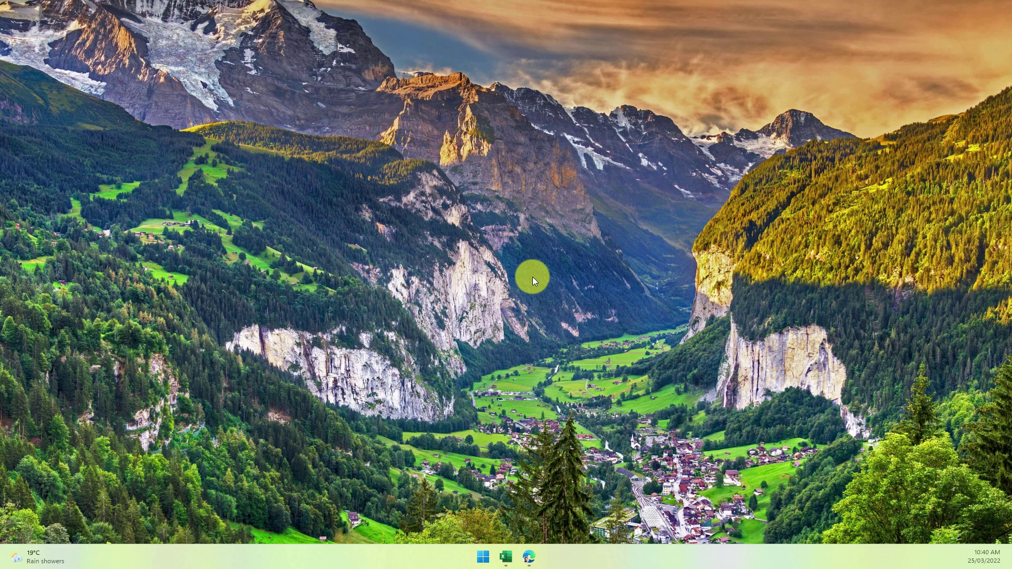
Step: Copy the entire Words table in Edge, from the Word header down to yaqona
left_click(524, 559)
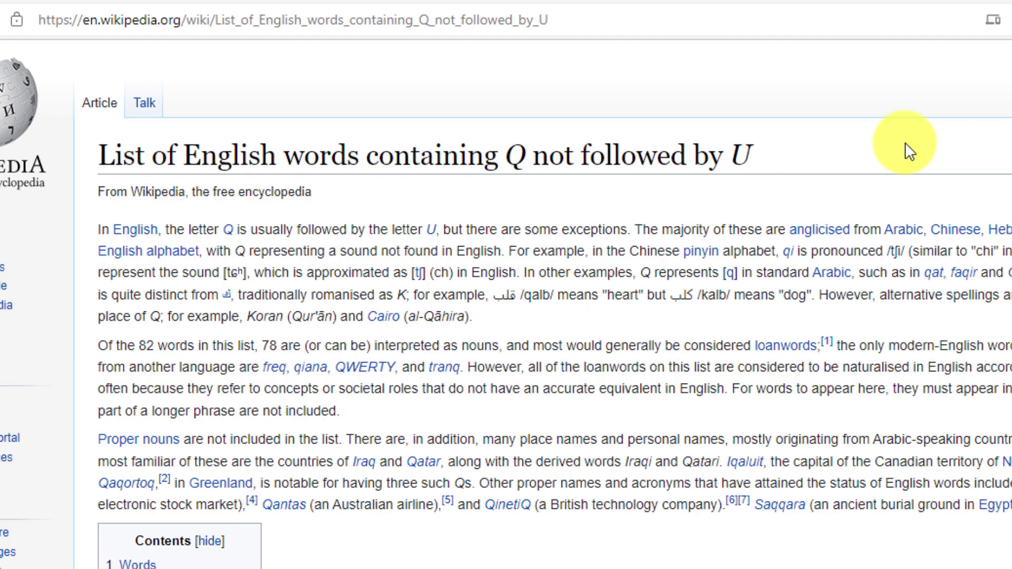
scroll(905, 142, "down", 4)
scroll(905, 142, "down", 2)
scroll(905, 142, "down", 2)
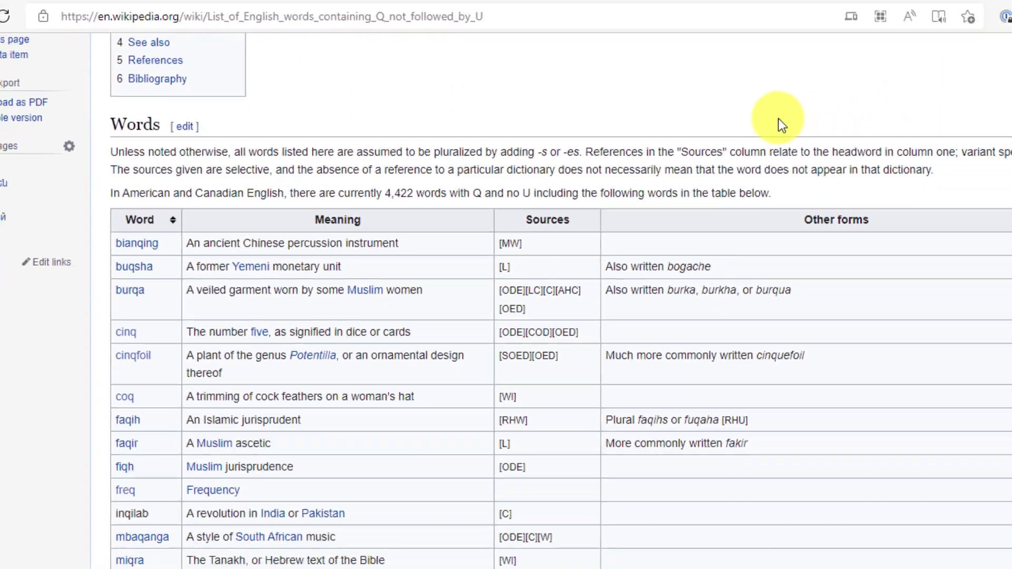
scroll(570, 79, "down", 2)
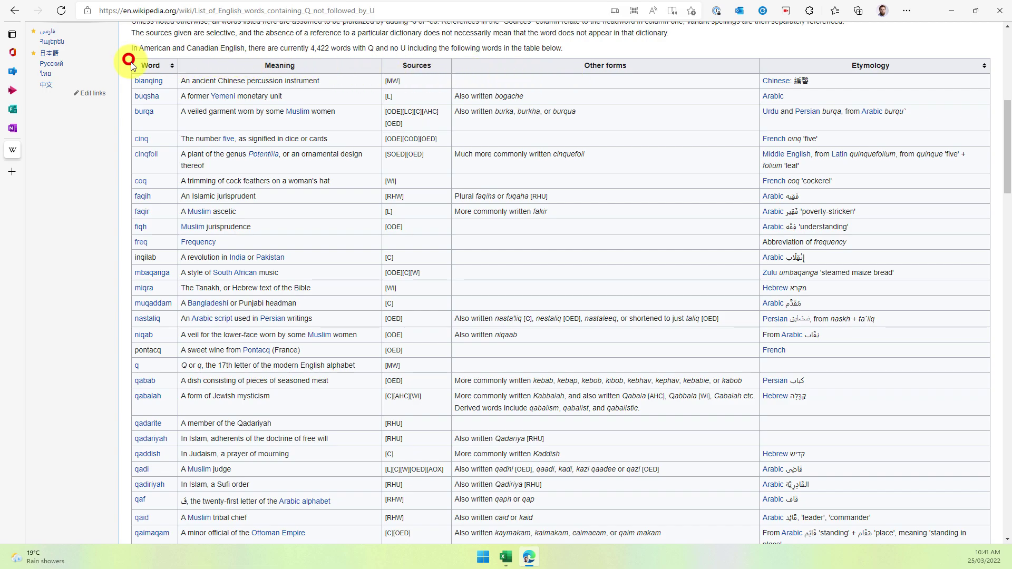
left_click_drag(130, 66, 957, 544)
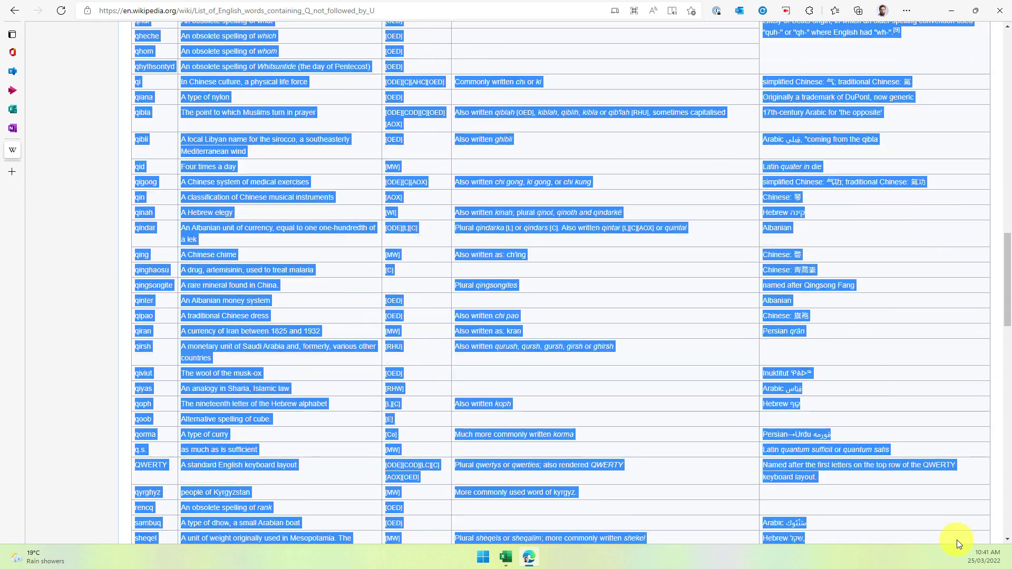
left_click_drag(957, 540, 907, 315)
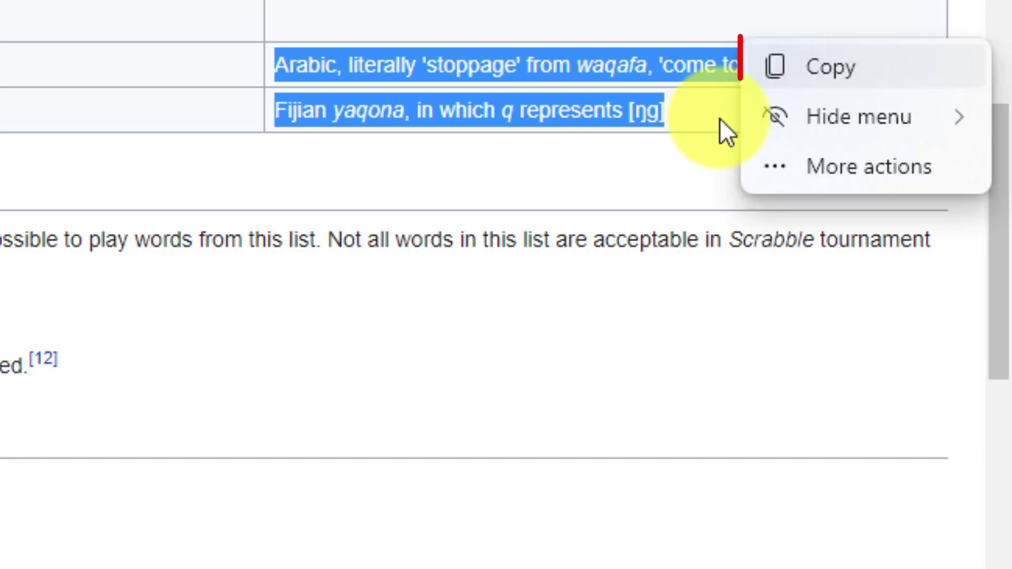
left_click(878, 64)
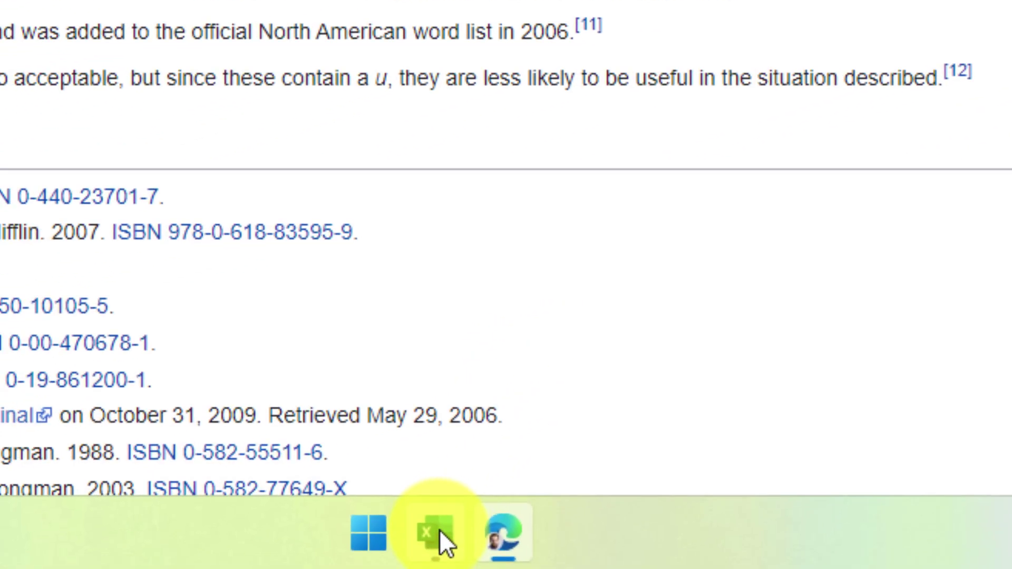
Step: Paste the copied Words table into Sheet1, then go to the empty Sheet2
left_click(439, 531)
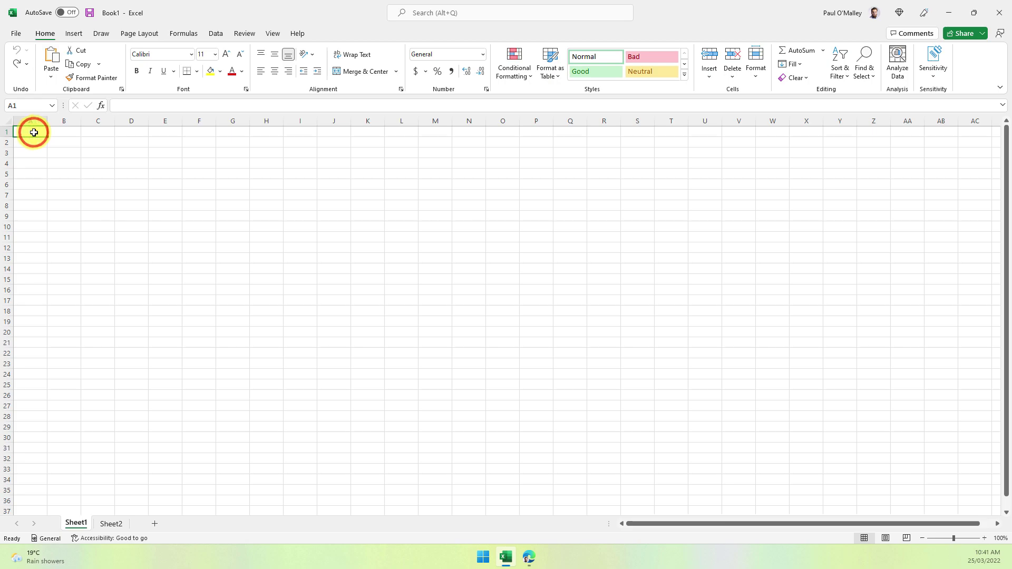
key("ctrl+v")
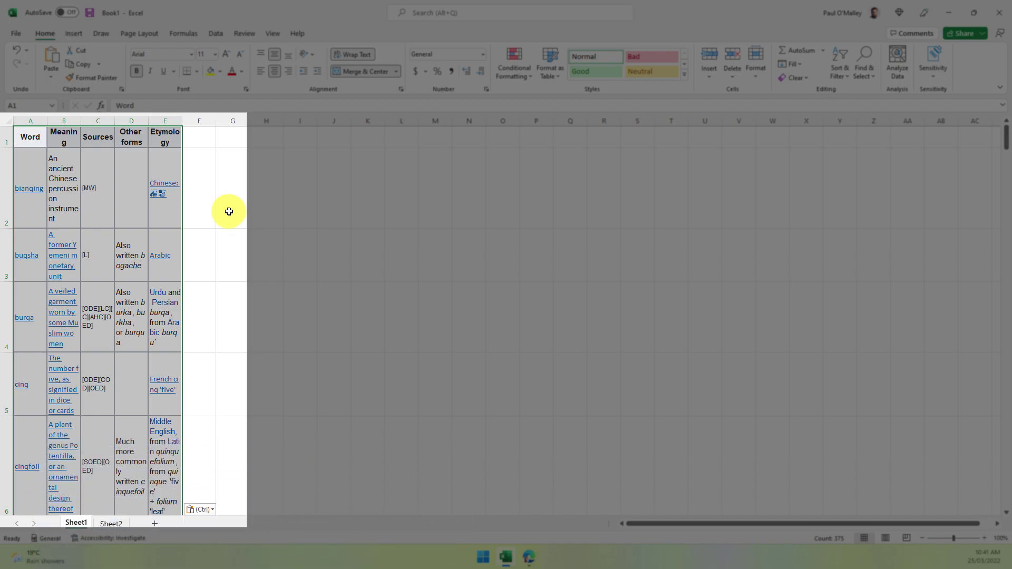
scroll(229, 212, "down", 2)
scroll(228, 210, "down", 2)
scroll(228, 211, "down", 1)
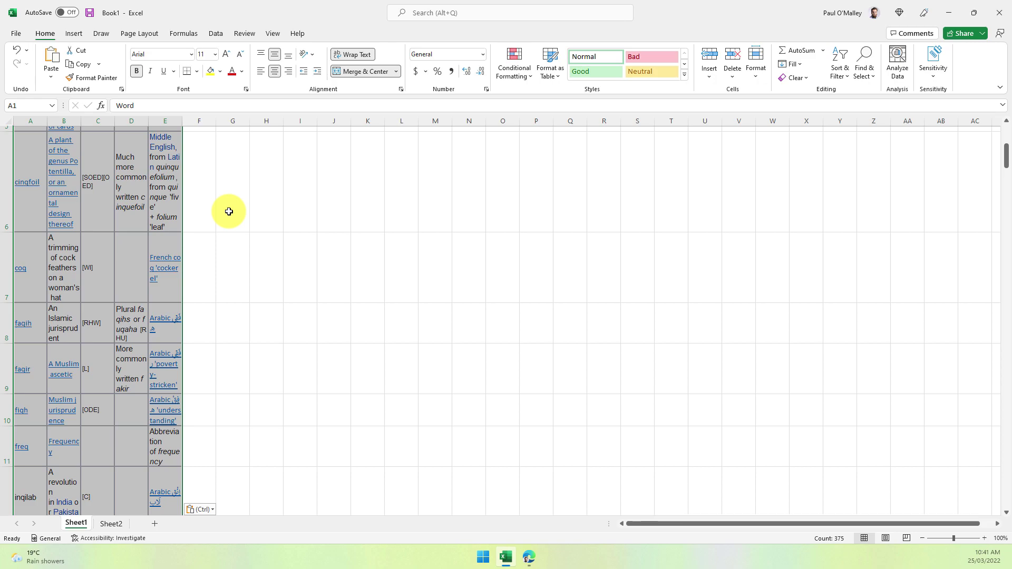
left_click(119, 524)
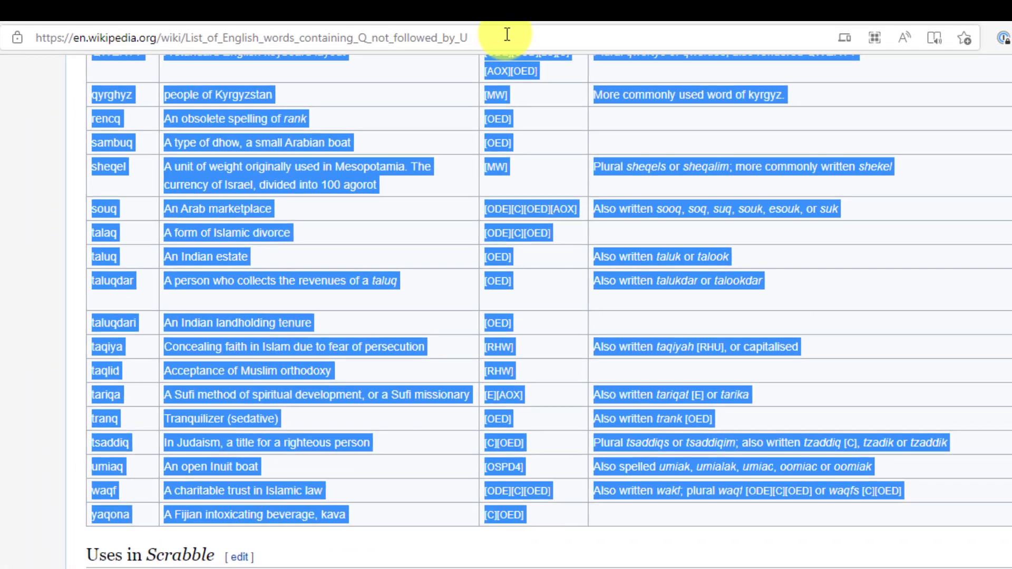
Step: Copy the Wikipedia article's URL from the Edge address bar
left_click(507, 35)
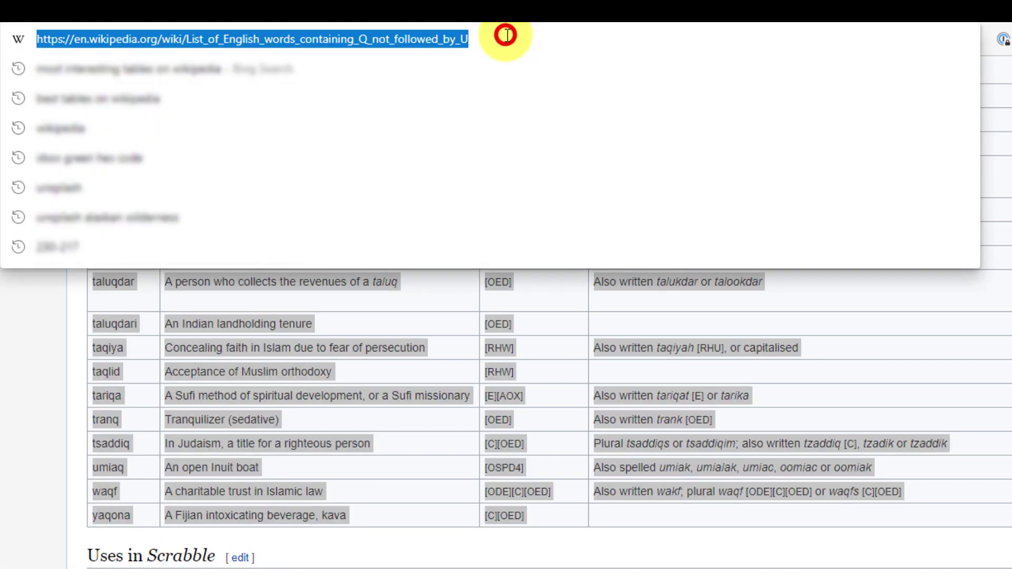
right_click(425, 40)
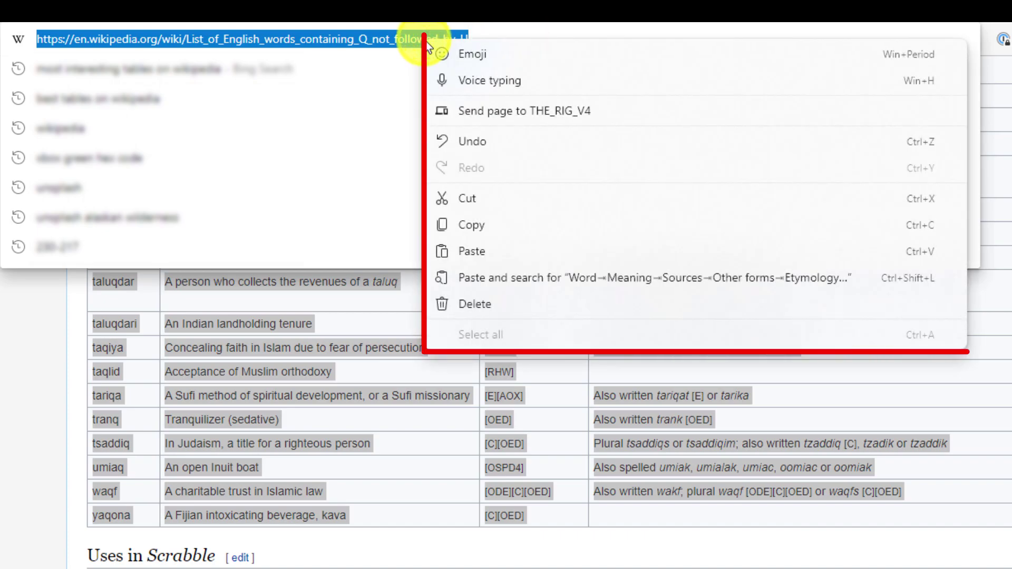
left_click(492, 226)
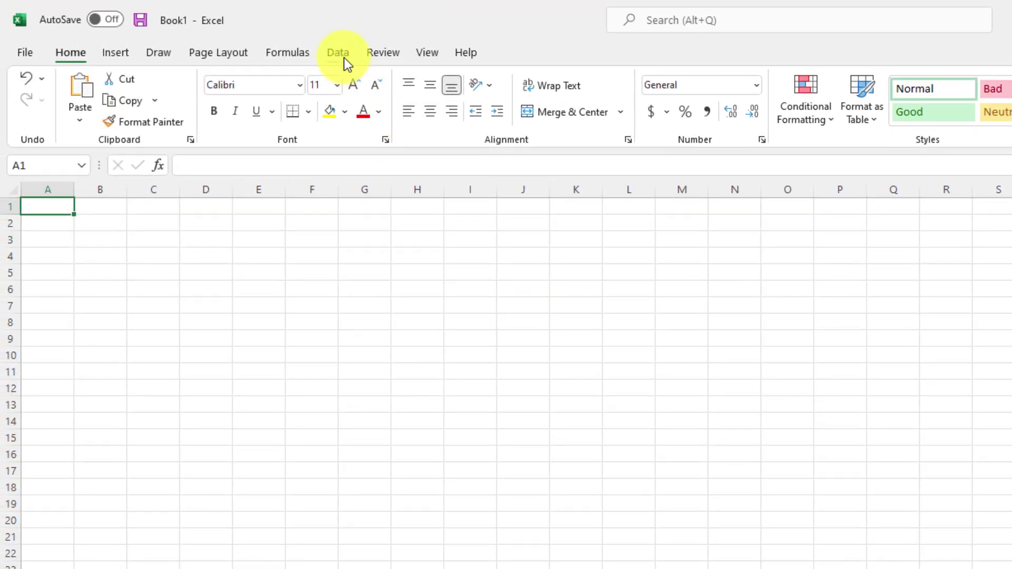
Step: Start a web import via Data > Get Data > From Other Sources > From Web
left_click(337, 53)
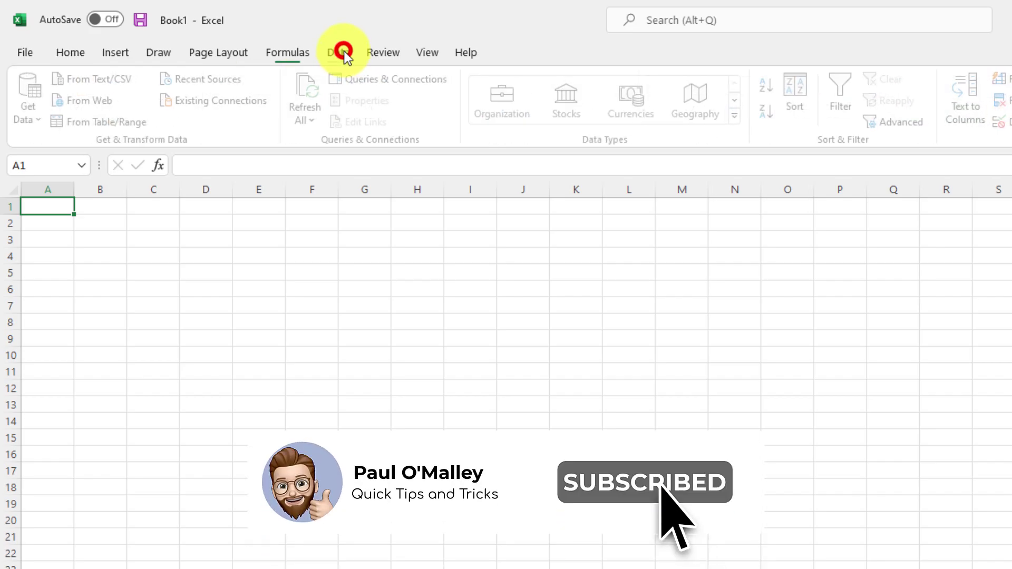
left_click(46, 119)
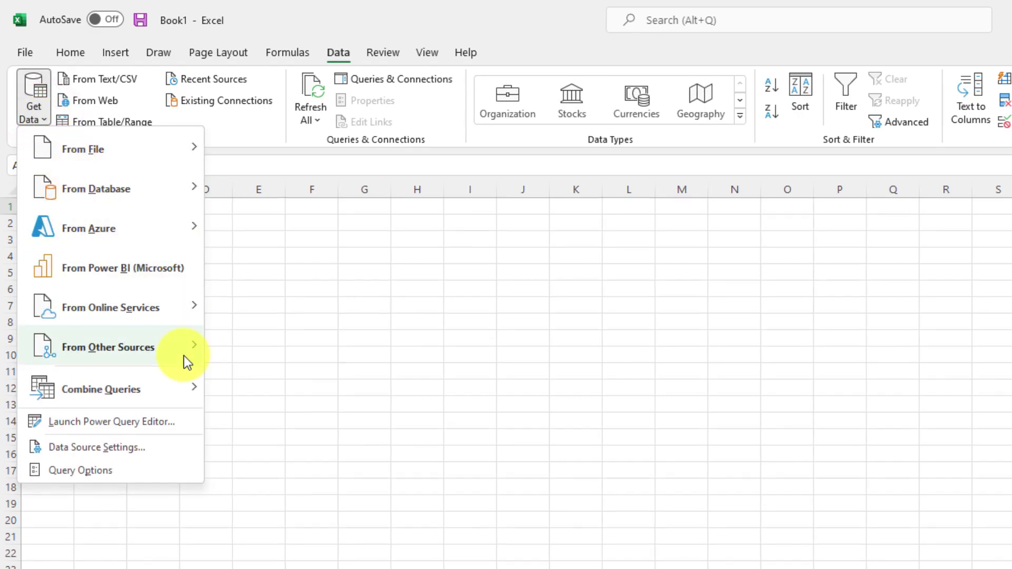
mouse_move(79, 252)
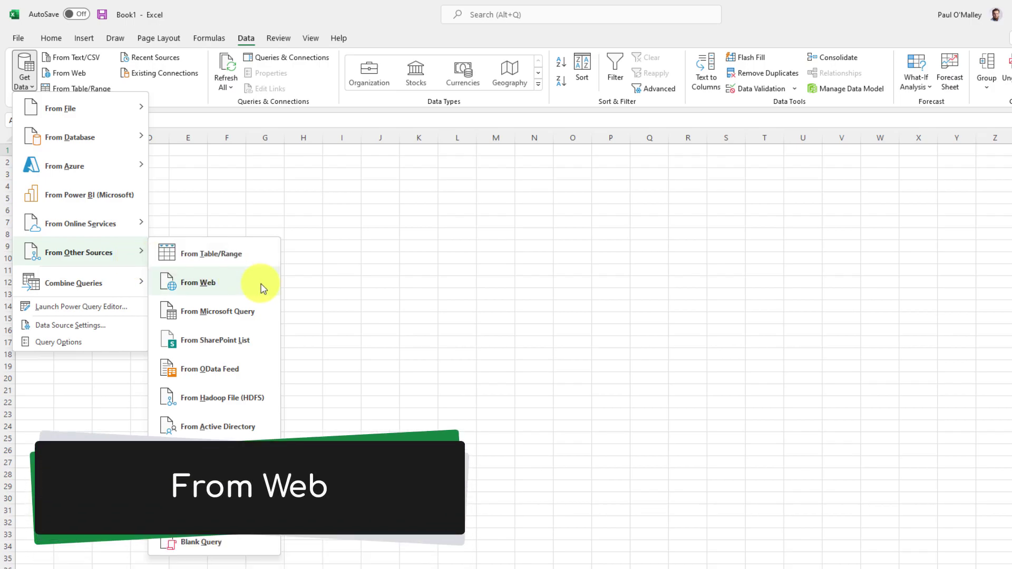
left_click(260, 283)
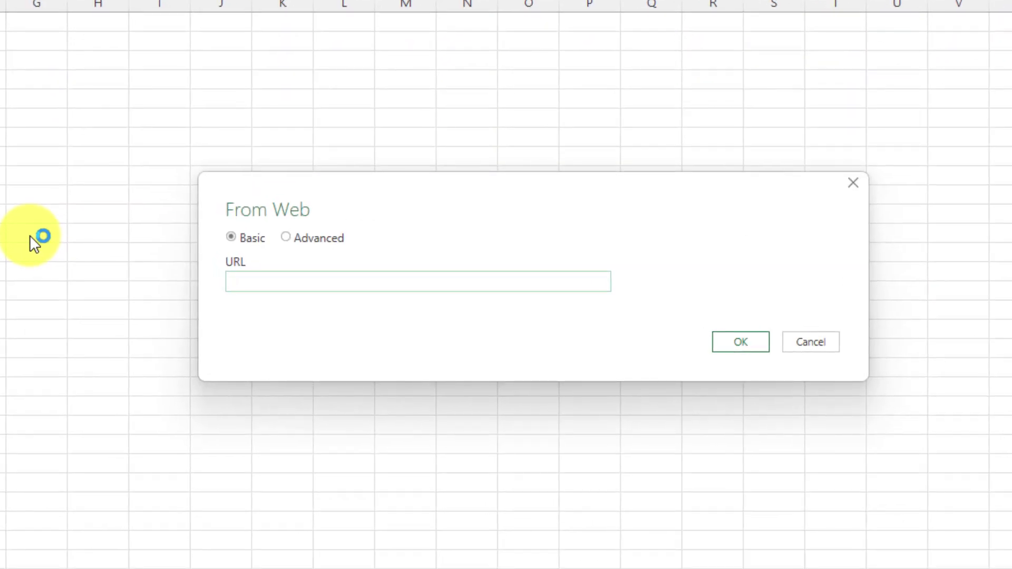
Step: Paste the Wikipedia article URL into the From Web address field
left_click(266, 282)
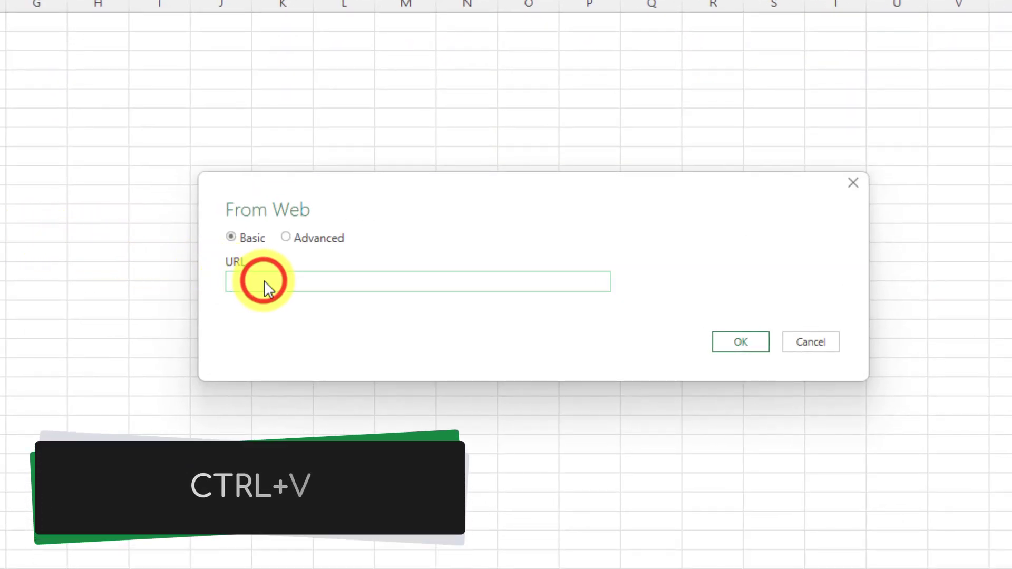
key("ctrl+v")
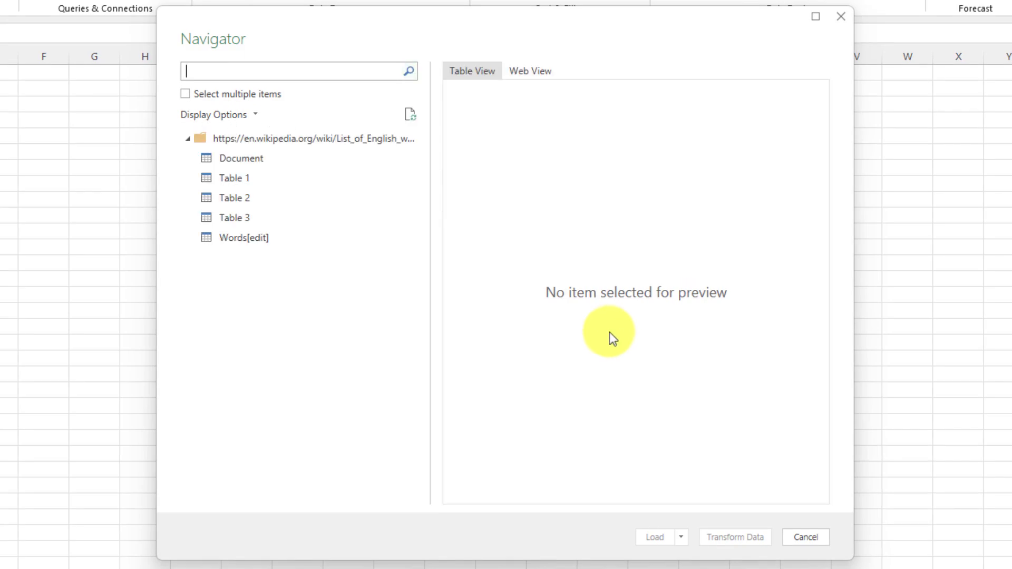
Step: Preview Document, Table 1 and Words[edit] in the Navigator
left_click(234, 156)
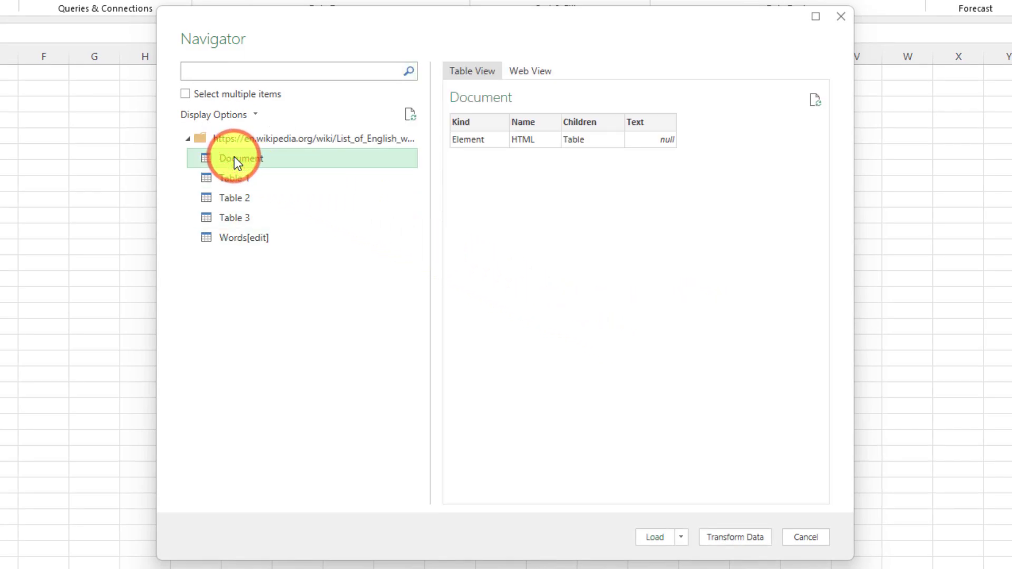
left_click(241, 181)
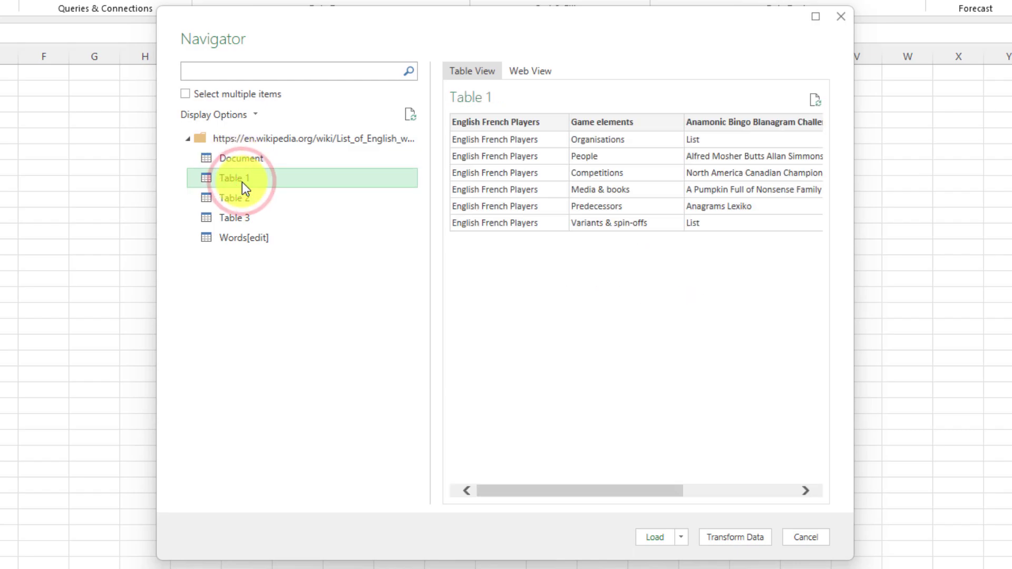
left_click(245, 236)
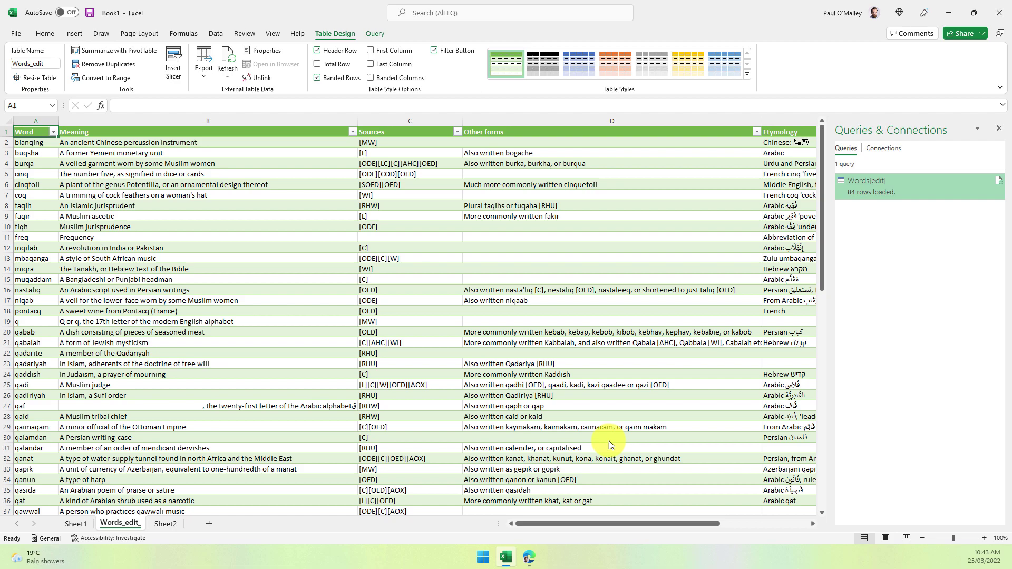
Step: Close the Queries & Connections pane beside the imported table
left_click(1001, 131)
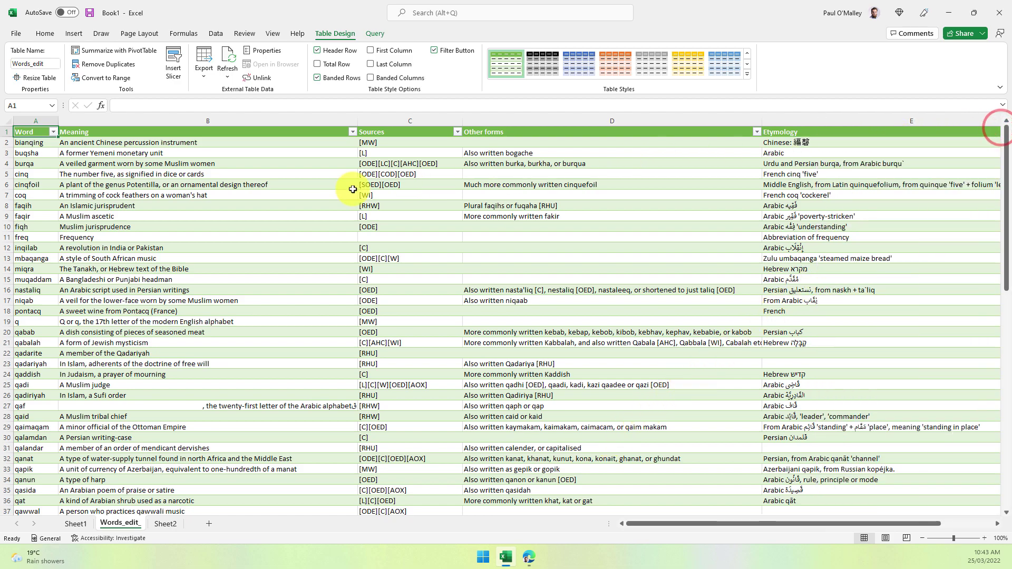
scroll(132, 210, "down", 3)
scroll(133, 210, "down", 4)
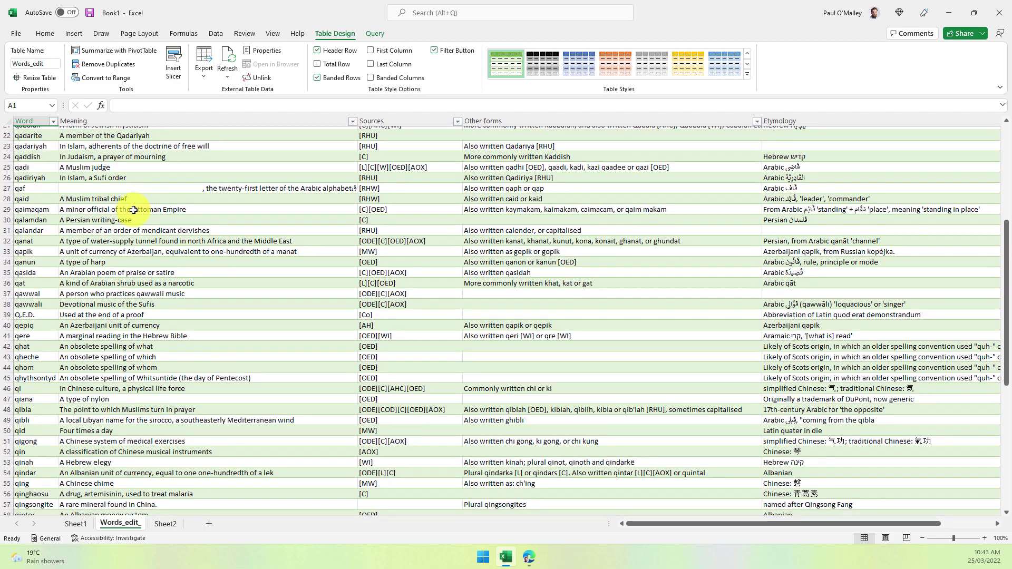
scroll(134, 209, "down", 3)
scroll(133, 209, "down", 2)
scroll(133, 210, "down", 6)
scroll(133, 209, "down", 1)
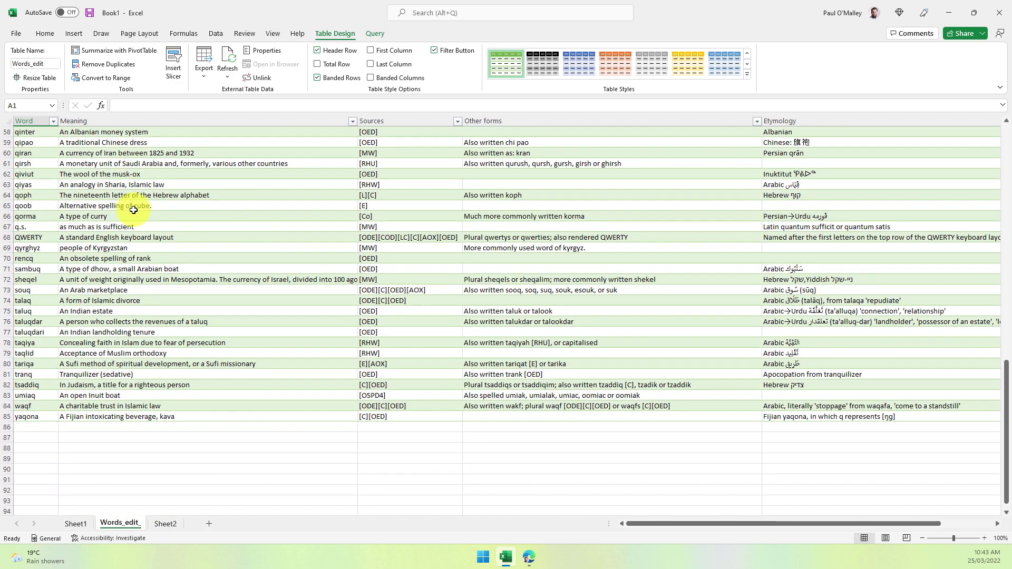
scroll(133, 210, "up", 2)
scroll(133, 209, "up", 5)
scroll(133, 210, "up", 4)
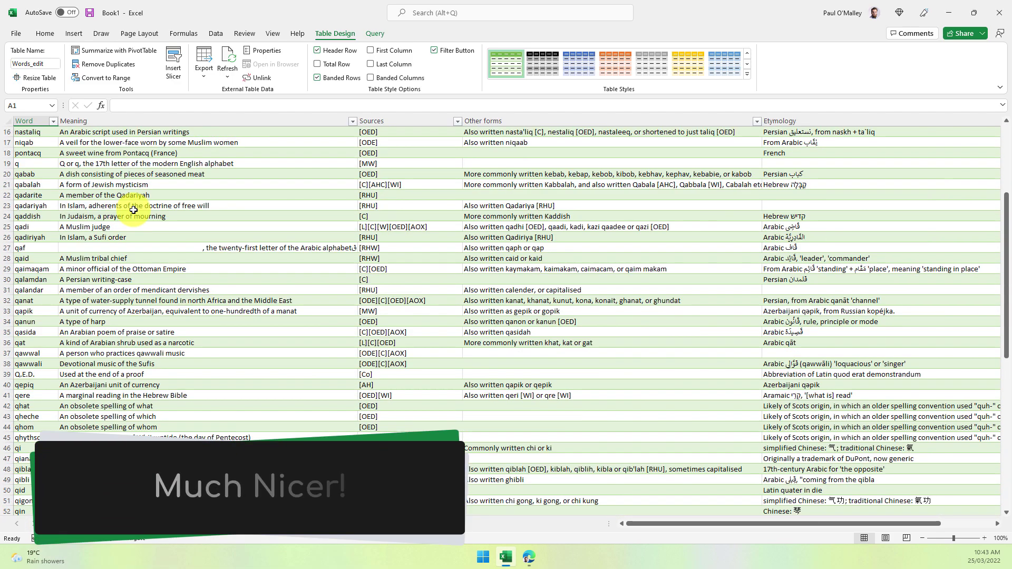
scroll(132, 209, "up", 8)
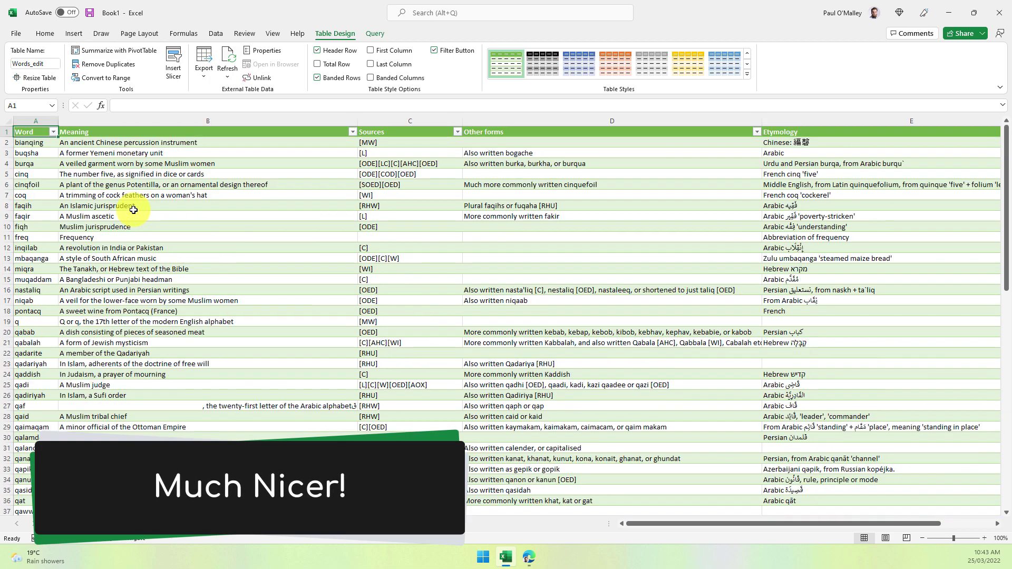
left_click(79, 525)
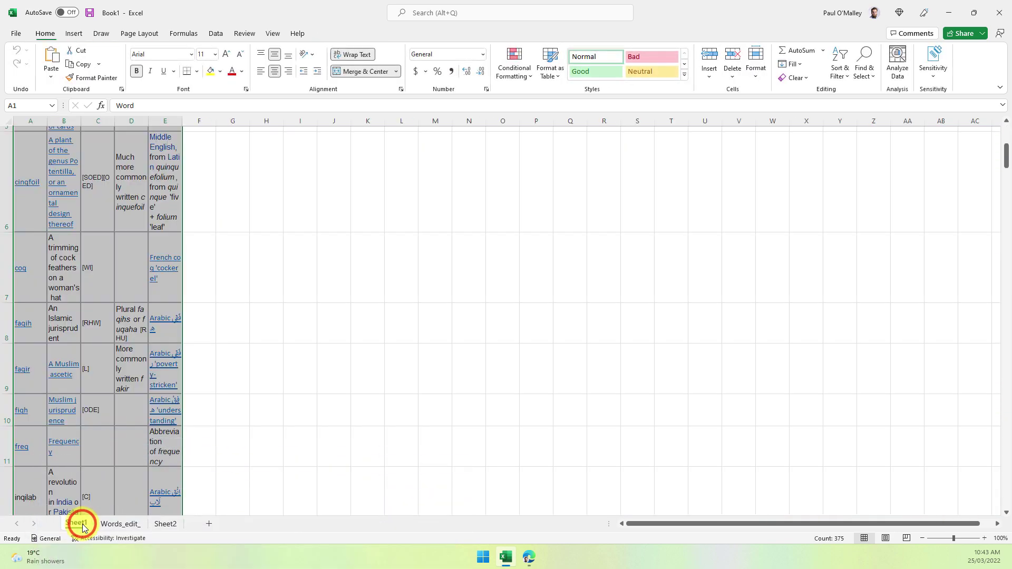
scroll(107, 245, "up", 1)
scroll(106, 245, "up", 1)
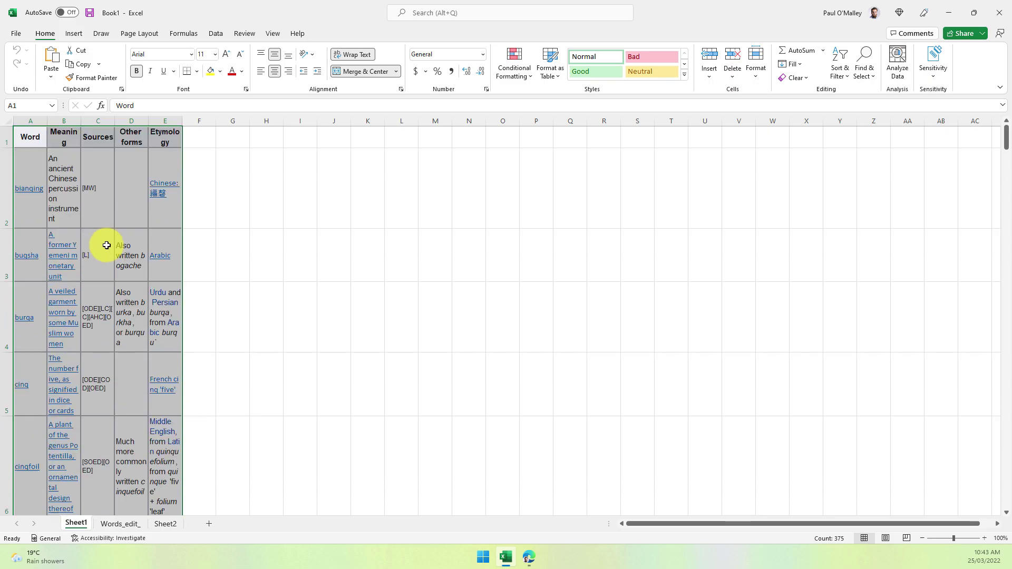
left_click(128, 523)
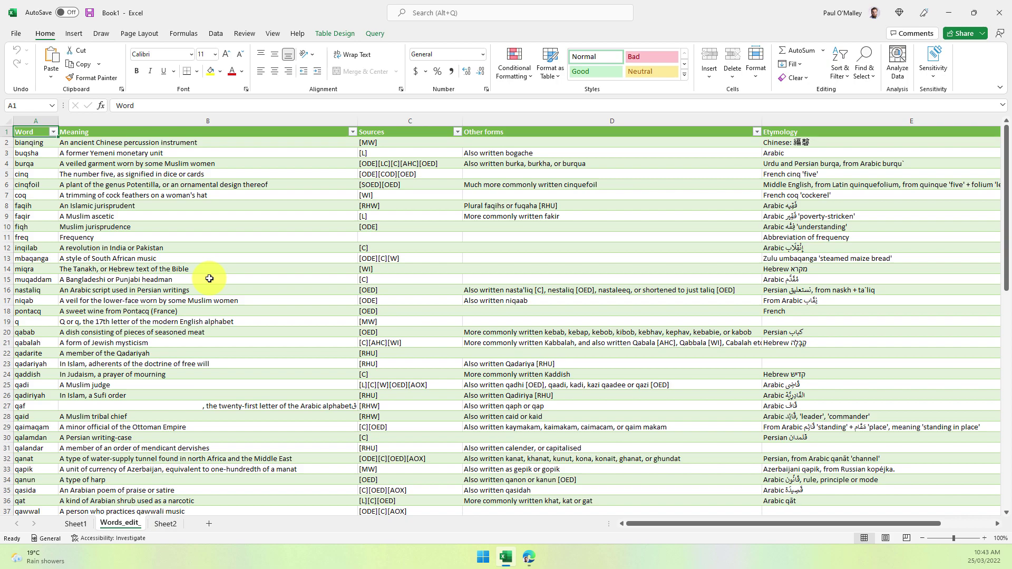
Step: Minimize the Excel window
left_click(947, 13)
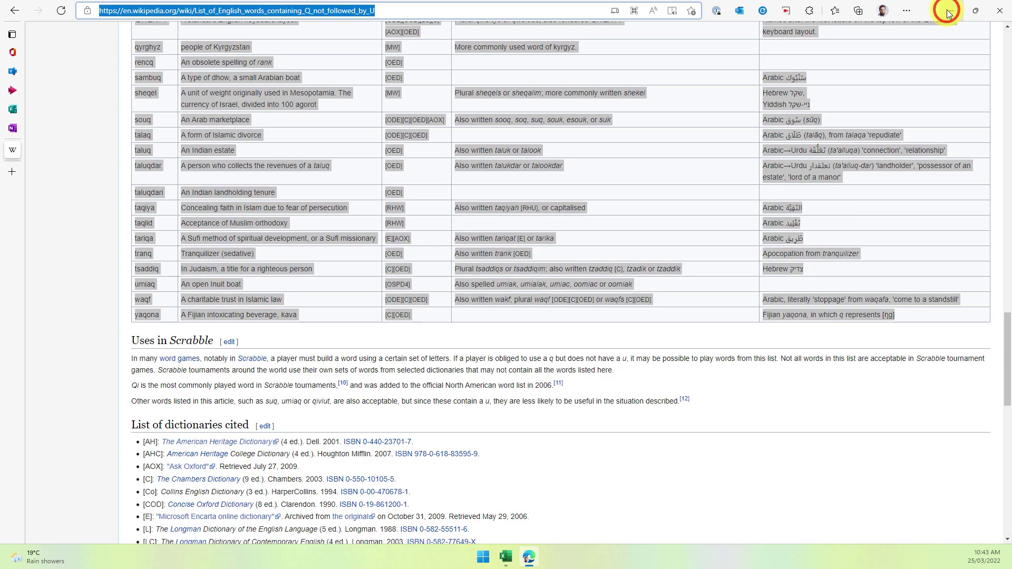